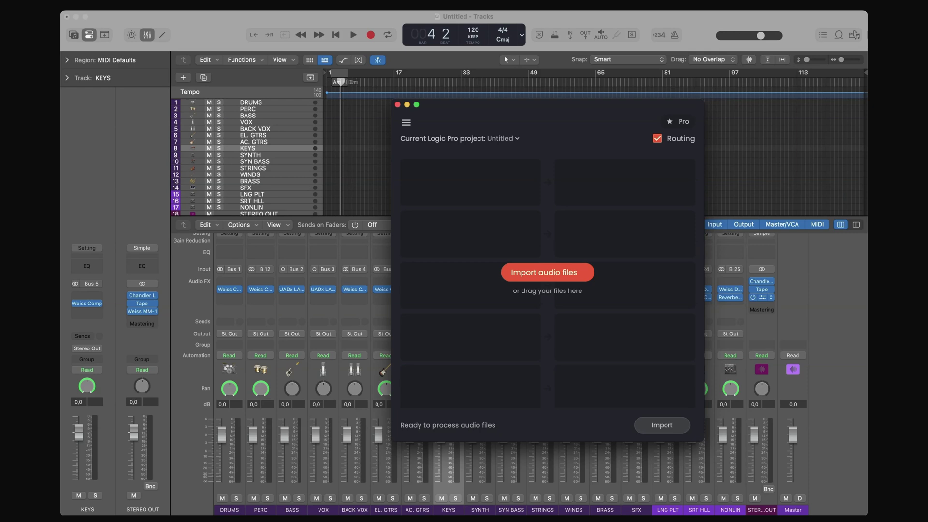
# - Look through the bus tracks of the open Logic Pro template project
pyautogui.moveTo(522, 115); pyautogui.dragTo(489, 105)
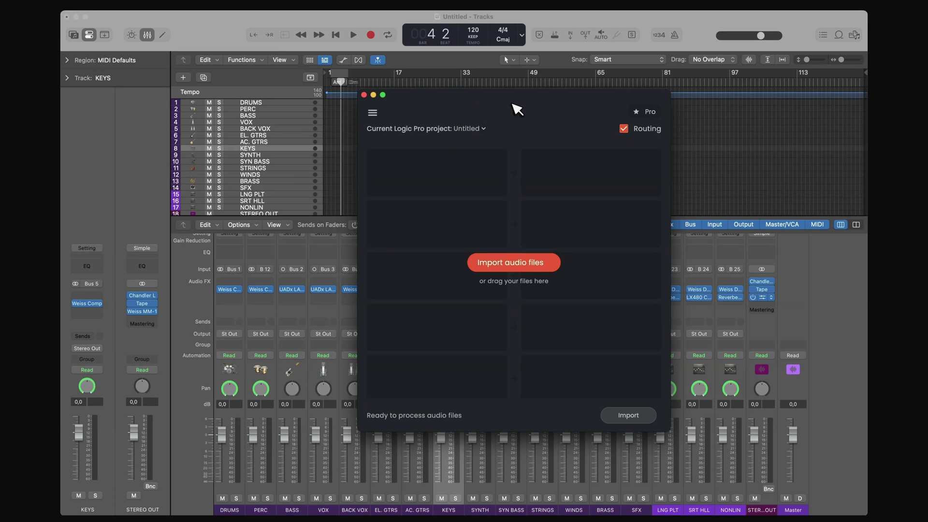
pyautogui.click(192, 23)
pyautogui.scroll(-5, 362, 128)
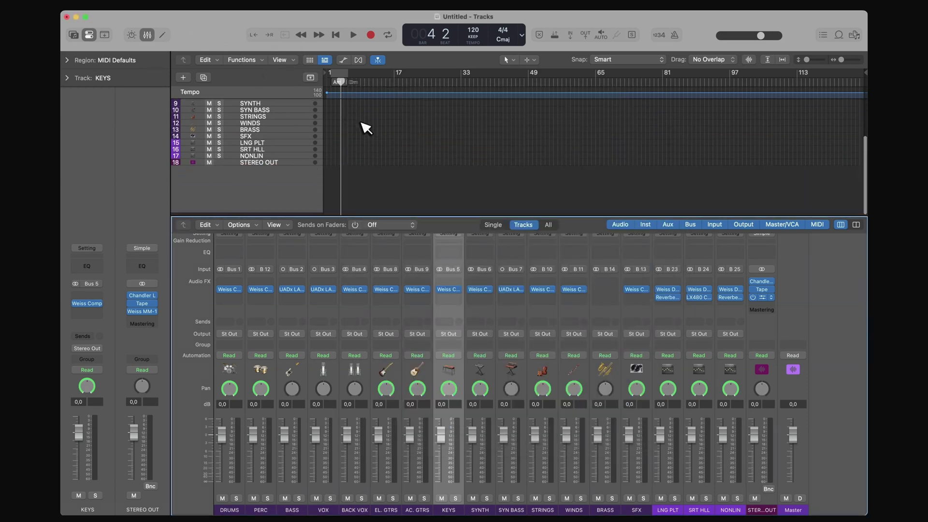
pyautogui.scroll(-1, 411, 367)
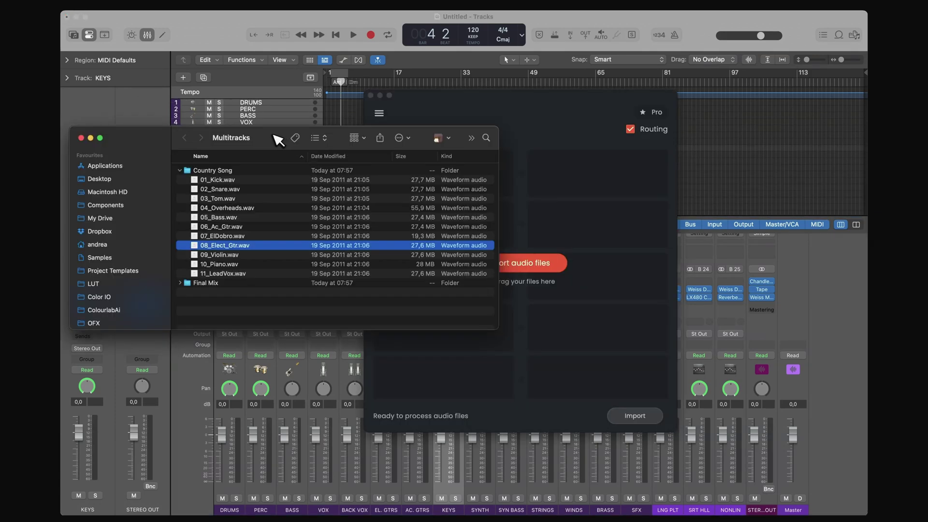
# - Place the Multitracks folder beside the importer and load all eleven Country Song WAV files, 01_Kick through 11_LeadVox
pyautogui.moveTo(279, 137); pyautogui.dragTo(269, 172)
pyautogui.click(458, 108)
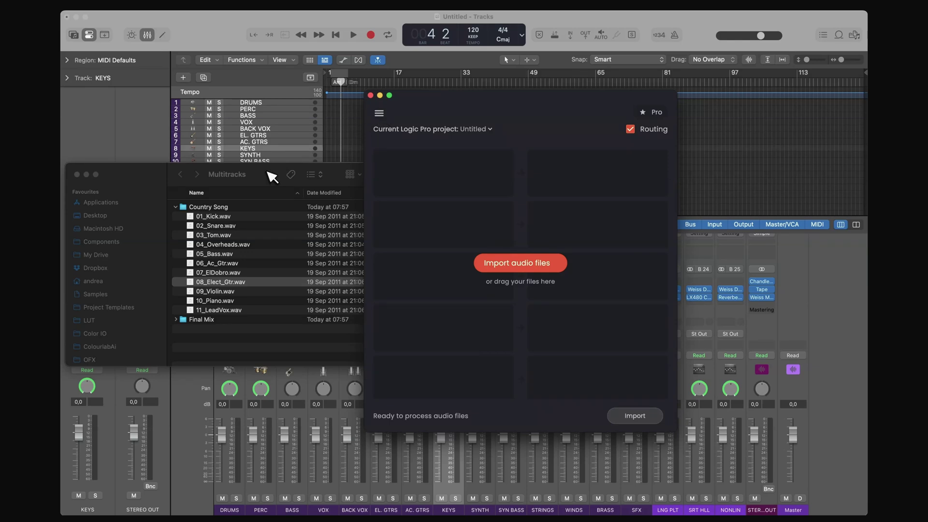
pyautogui.moveTo(486, 105); pyautogui.dragTo(616, 106)
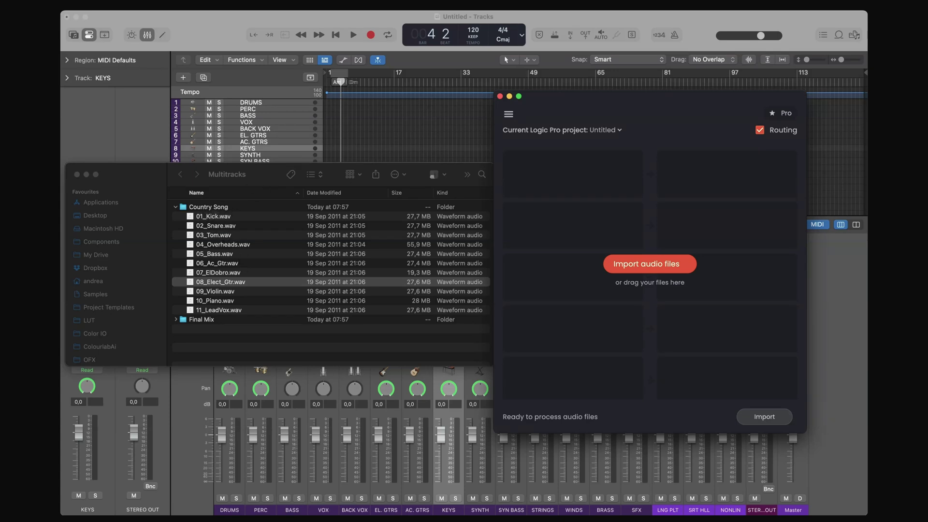
pyautogui.click(213, 220)
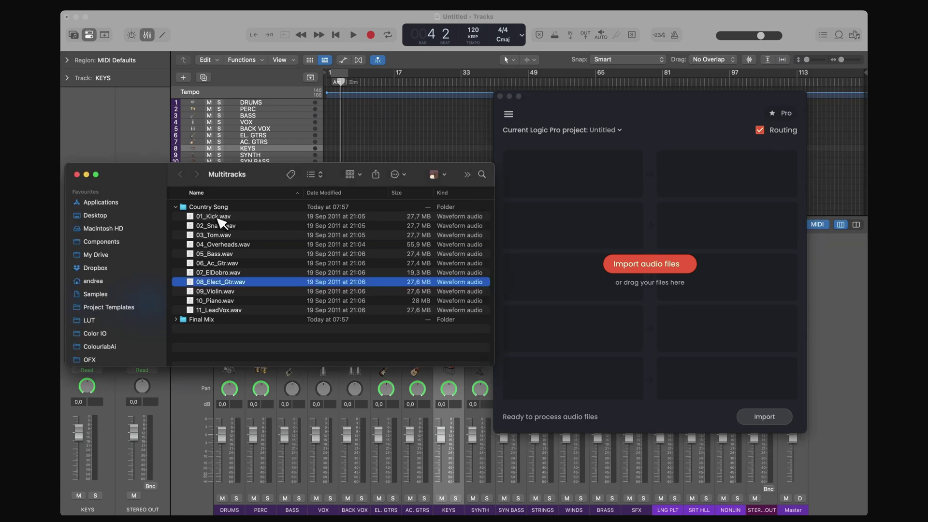
pyautogui.click(213, 217)
pyautogui.keyDown('shift'); pyautogui.click(224, 310); pyautogui.keyUp('shift')
pyautogui.moveTo(219, 245); pyautogui.dragTo(212, 213)
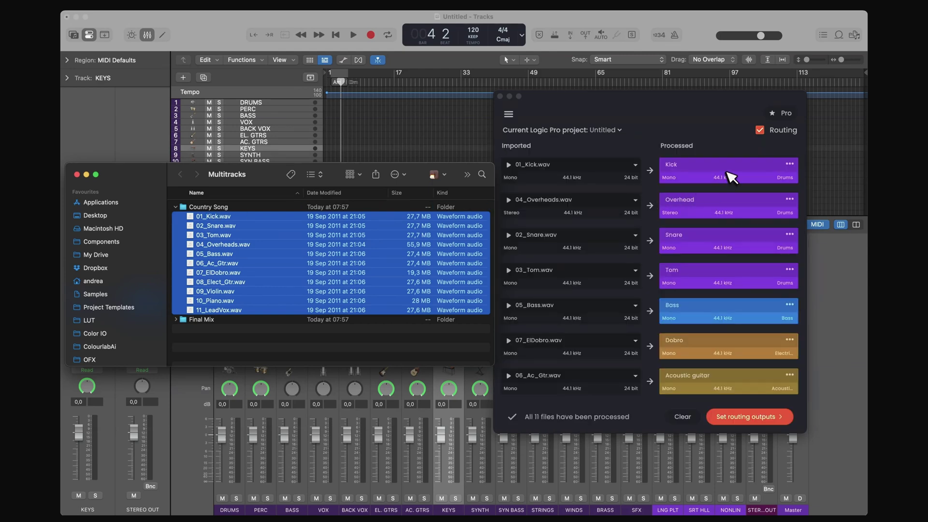
# - Review the categories, colors, instruments and routing destinations in the track import settings and confirm them
pyautogui.click(508, 114)
pyautogui.click(532, 124)
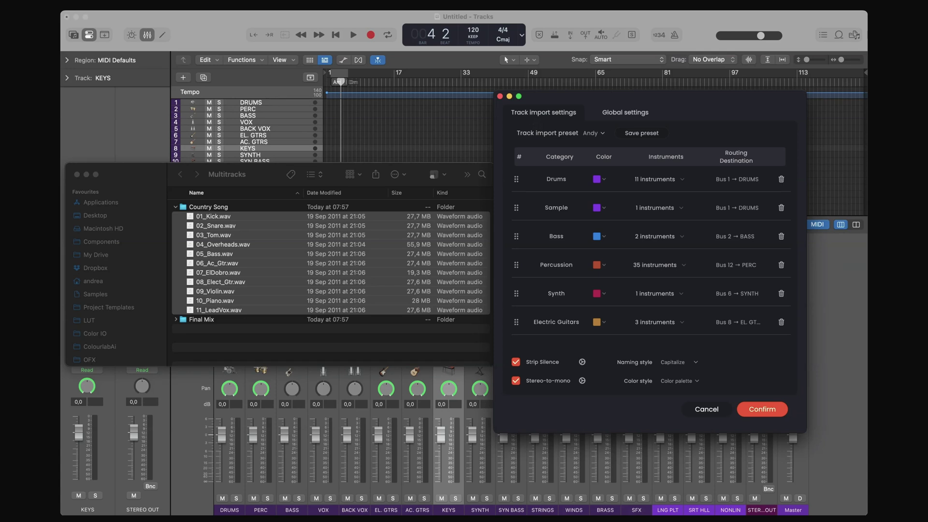
pyautogui.scroll(-5, 548, 201)
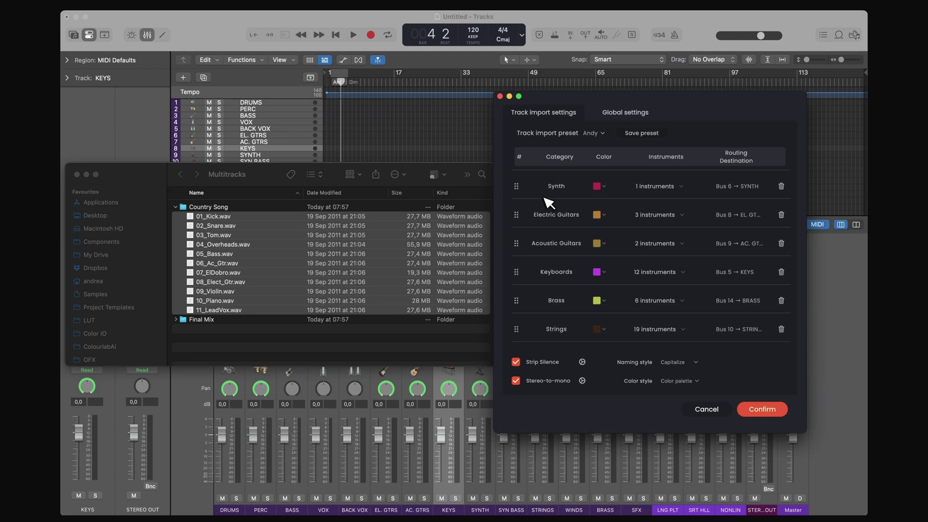
pyautogui.scroll(6, 546, 198)
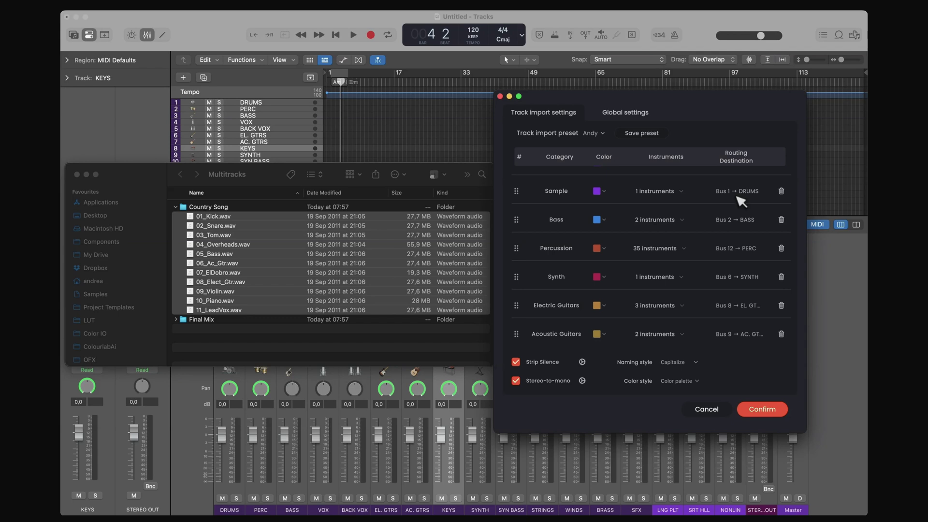
pyautogui.moveTo(556, 104); pyautogui.dragTo(586, 104)
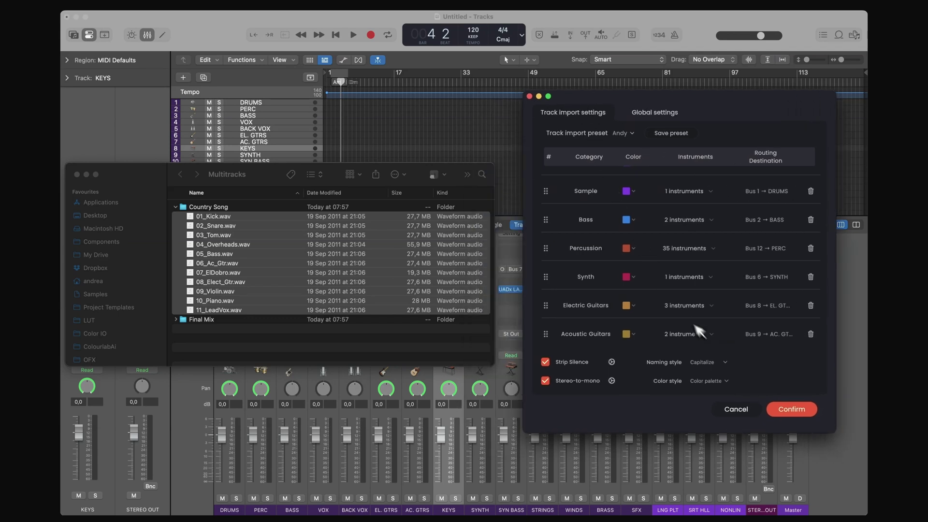
pyautogui.click(792, 409)
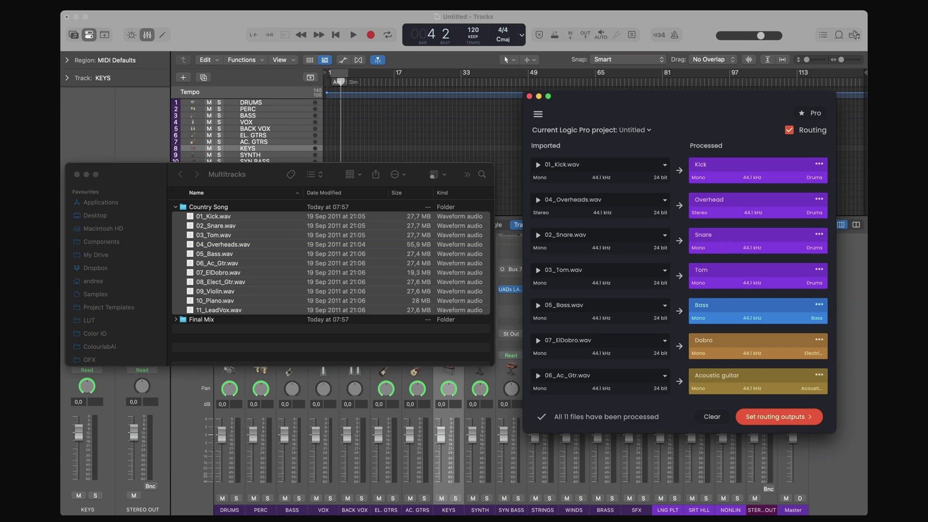
# - Rename the processed Bass track to Bass DI
pyautogui.doubleClick(720, 306)
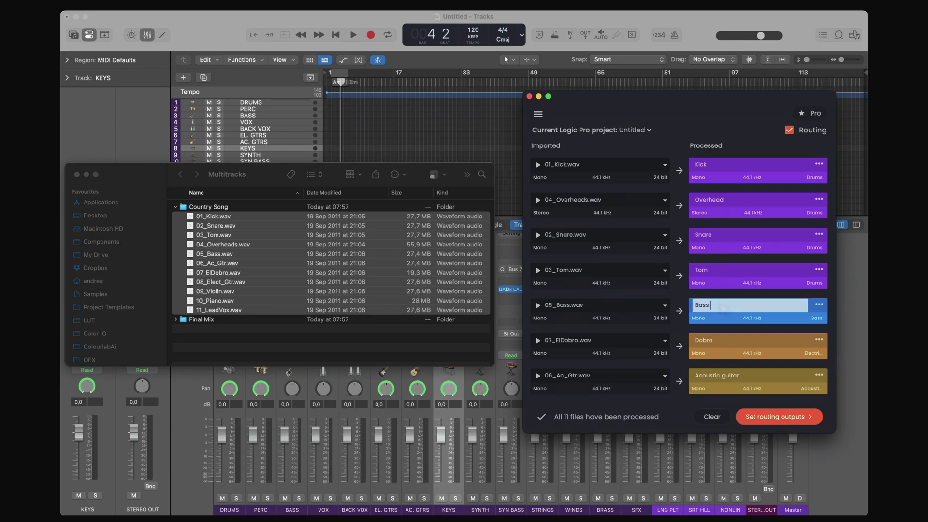
pyautogui.write('DI')
pyautogui.press('Return')
# - Check the category options for the Electric guitar track and proceed to setting the routing outputs
pyautogui.scroll(-3, 763, 270)
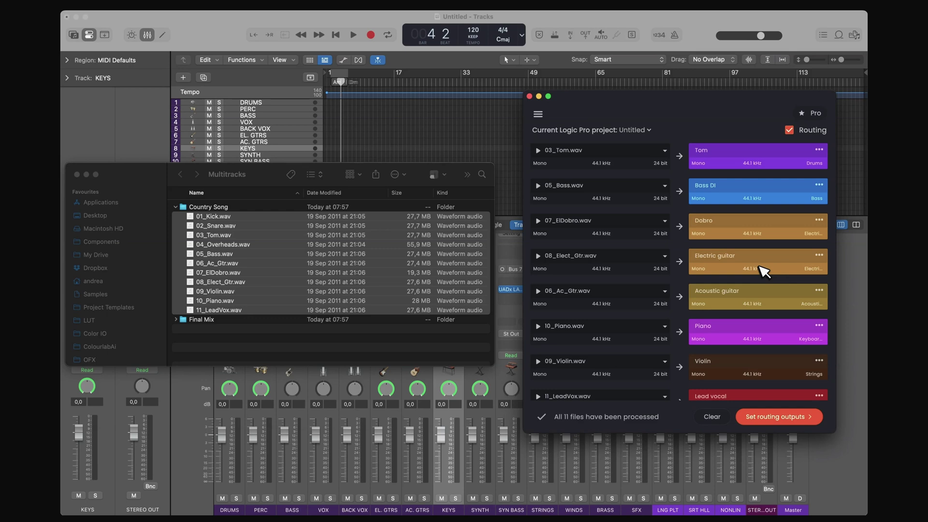
pyautogui.click(819, 256)
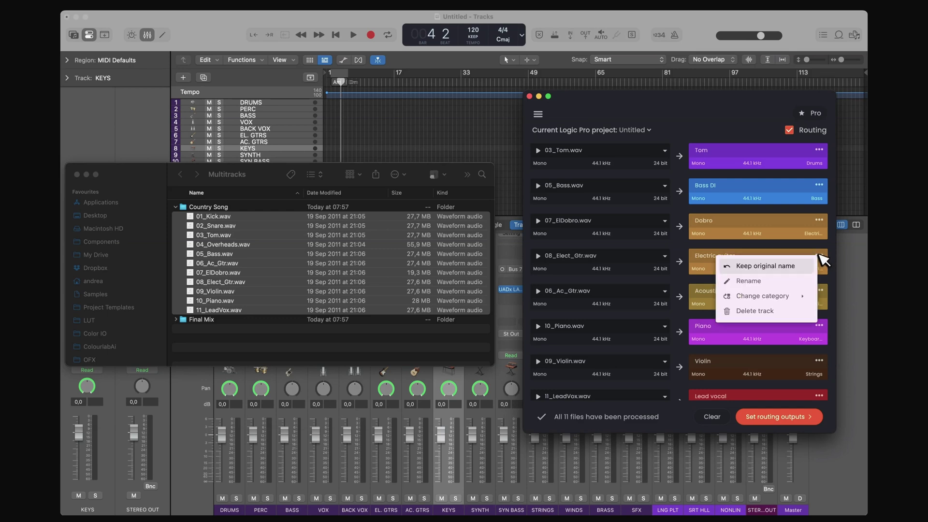
pyautogui.moveTo(768, 296)
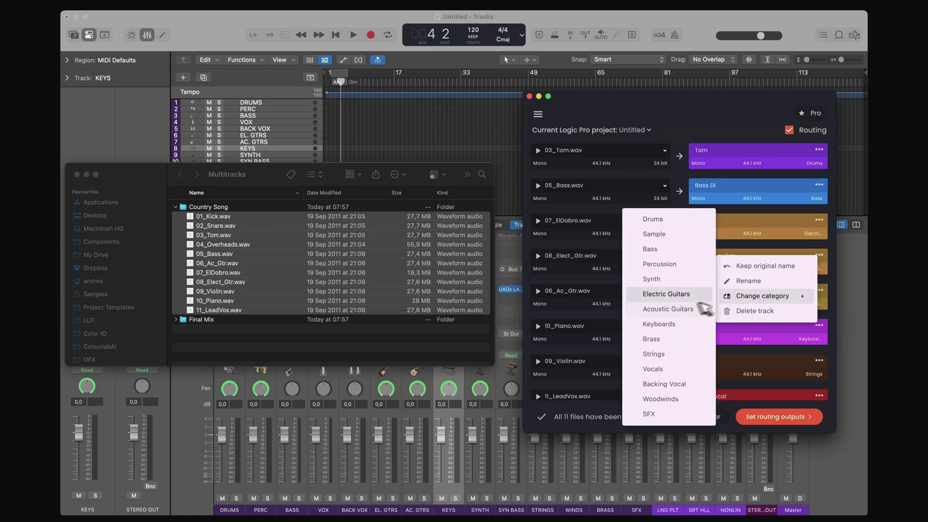
pyautogui.click(676, 115)
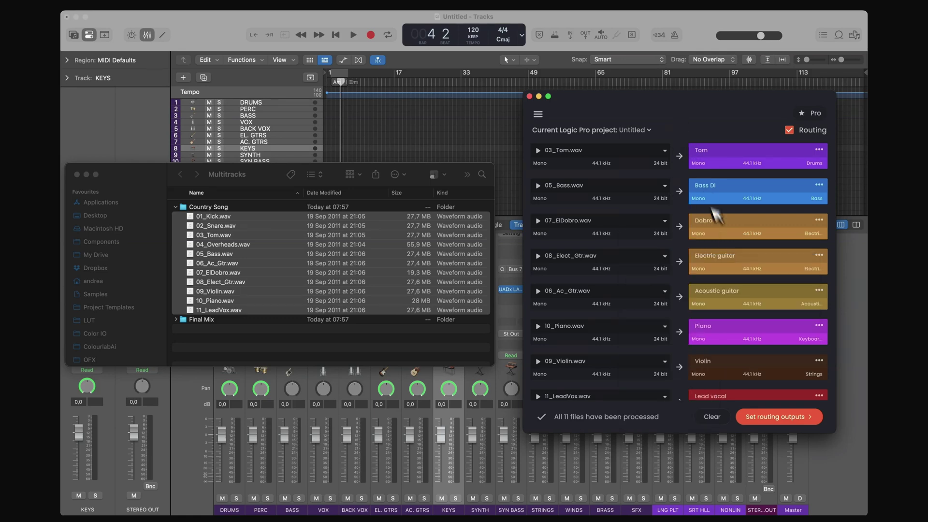
pyautogui.scroll(-3, 737, 269)
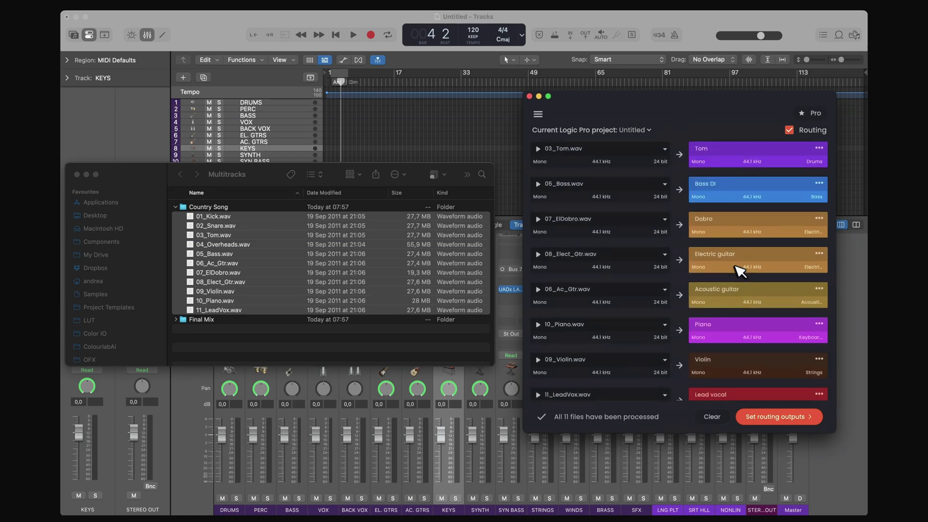
pyautogui.click(756, 416)
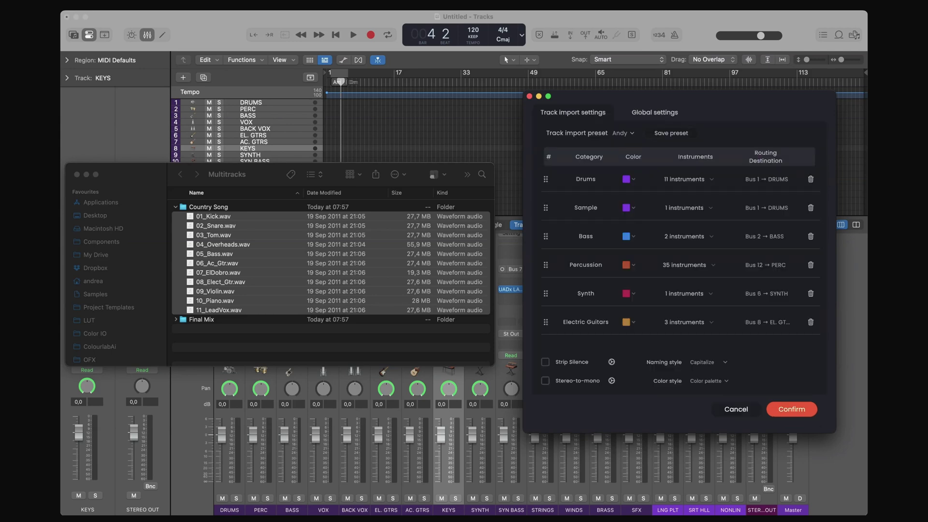
# - Enable Strip Silence and Stereo-to-mono in the import settings and start importing the tracks into the project
pyautogui.click(546, 362)
pyautogui.click(546, 380)
pyautogui.click(612, 362)
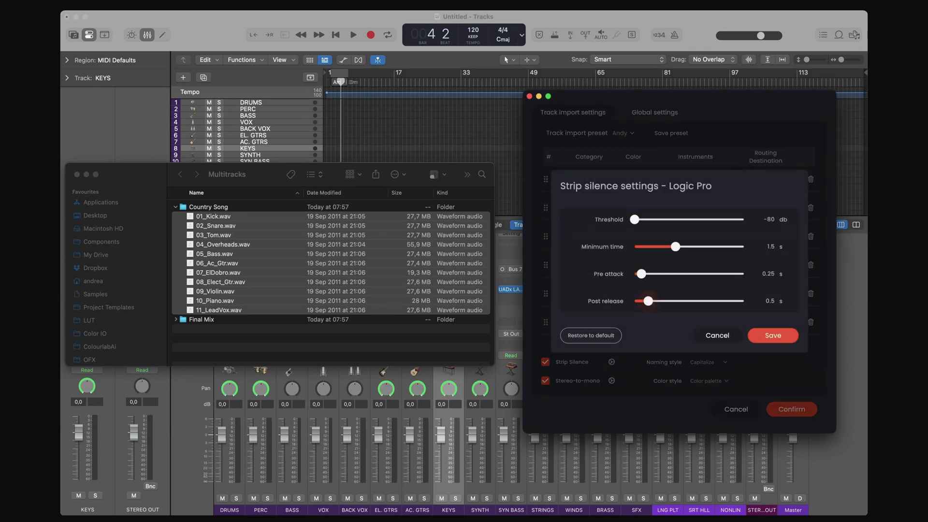
pyautogui.press('Escape')
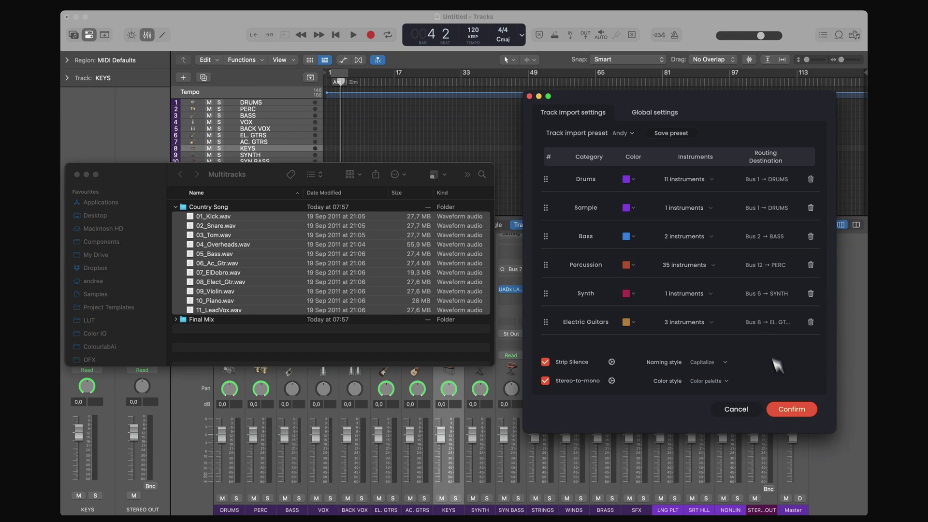
pyautogui.click(791, 409)
pyautogui.click(802, 417)
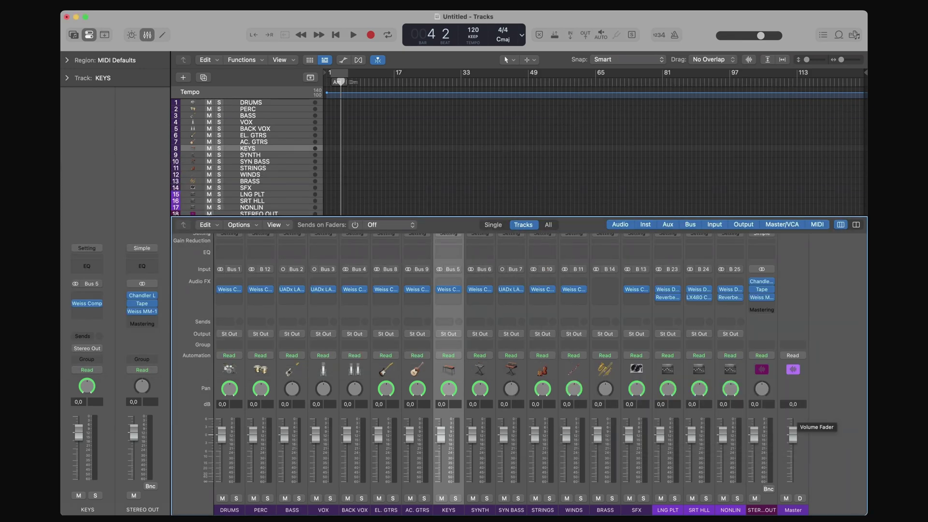
# - Add the four drum files, 01_Kick through 04_Overheads, as new audio tracks below NONLIN in Logic Pro
pyautogui.click(177, 103)
pyautogui.press('super+Tab')
pyautogui.press('super+Tab')
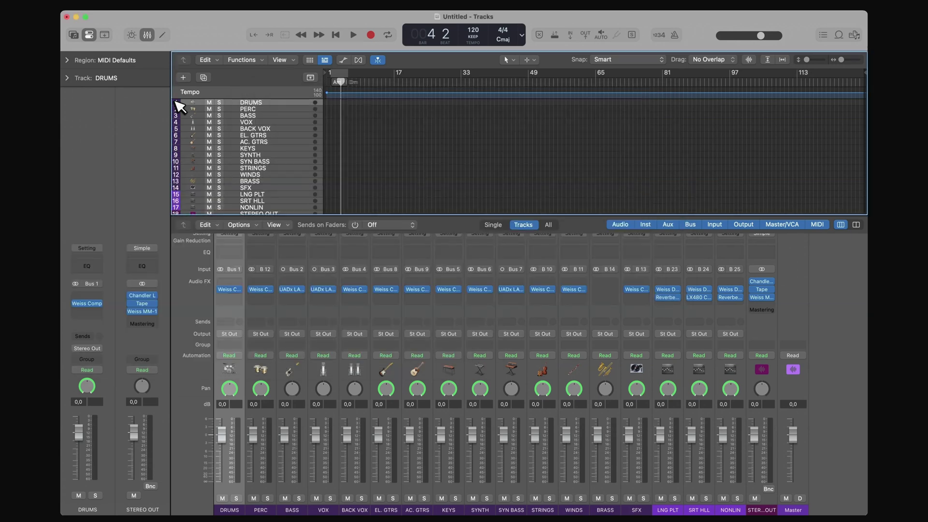
pyautogui.press('super+v')
pyautogui.press('Return')
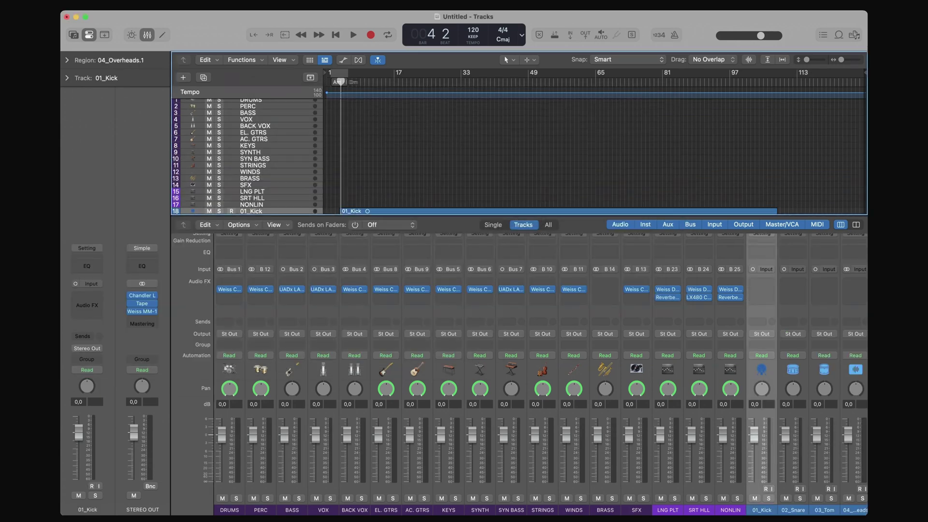
# - Color the four new drum tracks purple and route their output to Bus 1
pyautogui.hotkey('alt', 'c')
pyautogui.scroll(1, 176, 102)
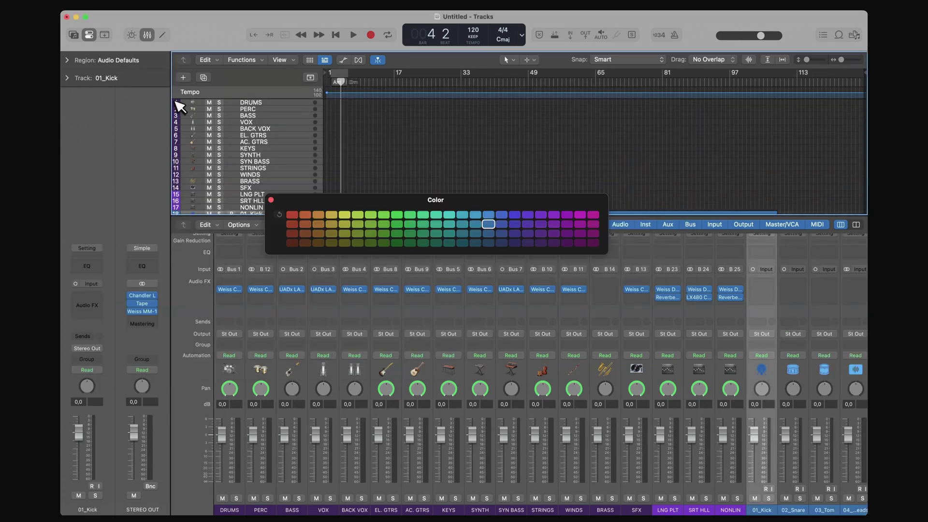
pyautogui.click(176, 101)
pyautogui.press('super+a')
pyautogui.click(541, 215)
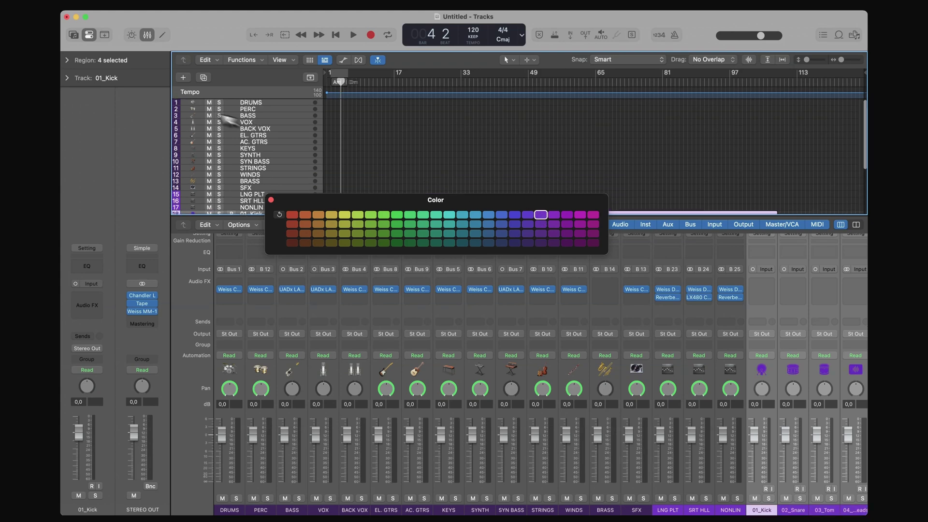
pyautogui.click(83, 348)
pyautogui.press('Escape')
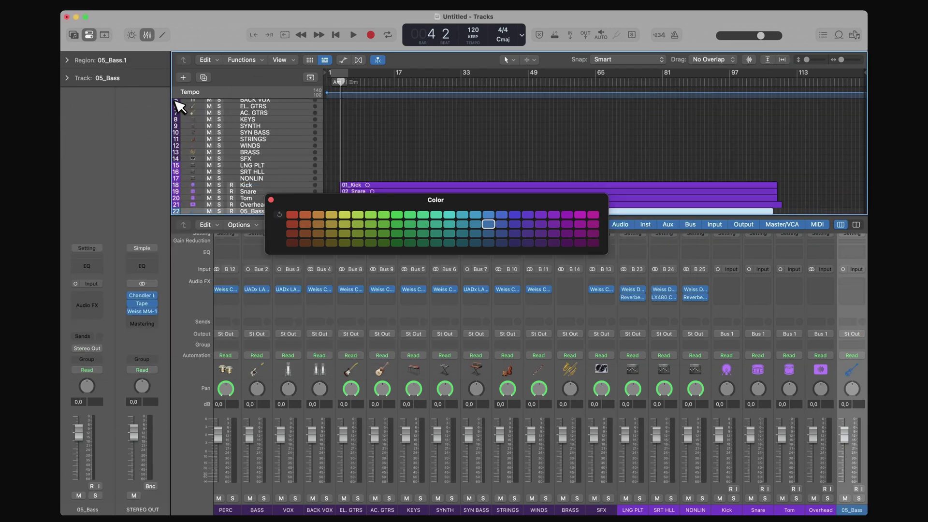
# - Color the new 05_Bass track teal and the new 10_Piano track purple
pyautogui.click(175, 101)
pyautogui.scroll(5, 177, 101)
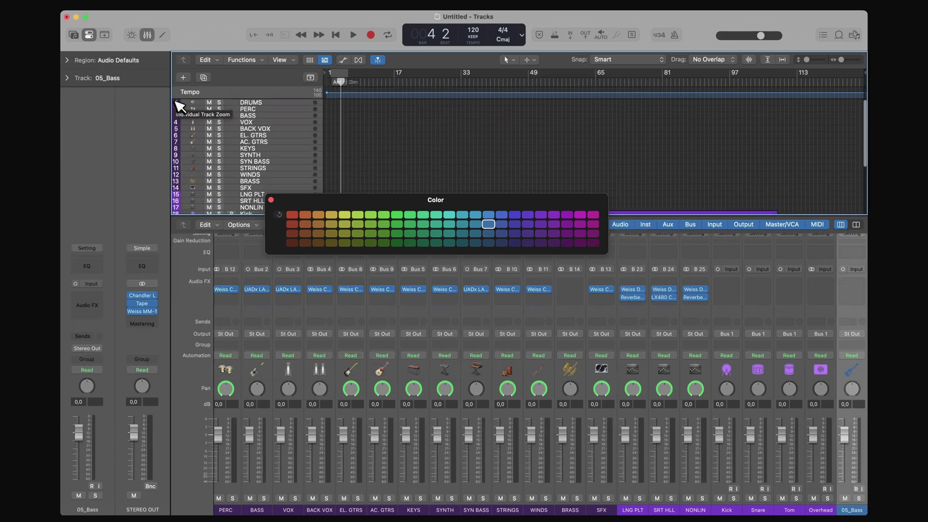
pyautogui.click(177, 102)
pyautogui.scroll(-5, 179, 105)
pyautogui.click(256, 211)
pyautogui.click(449, 224)
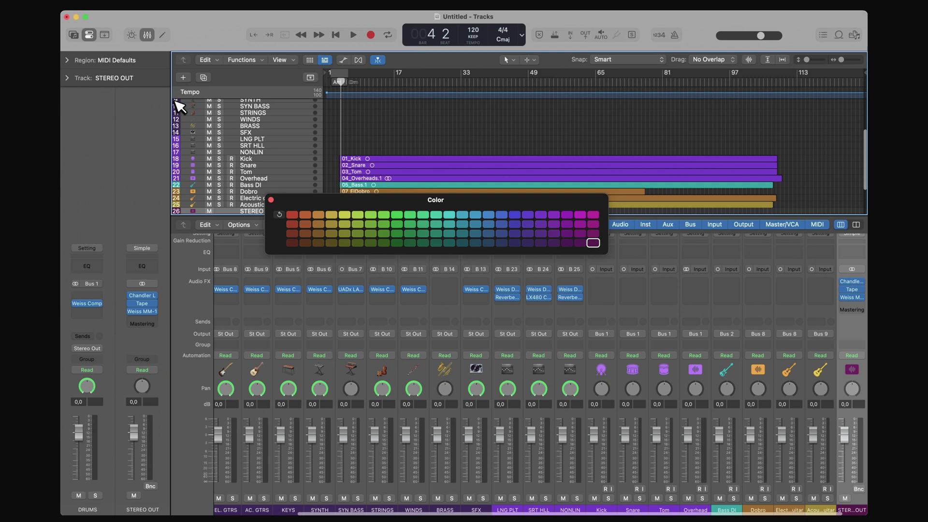
pyautogui.scroll(5, 179, 105)
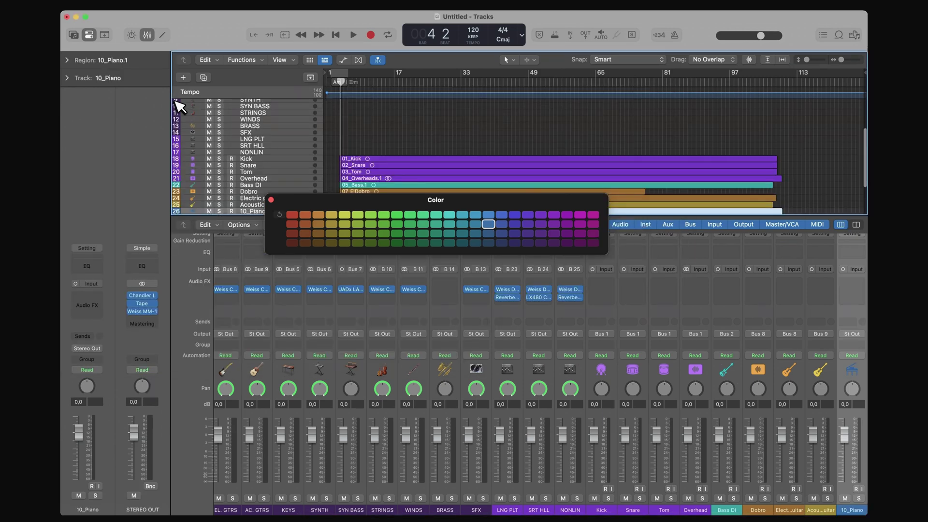
pyautogui.click(554, 215)
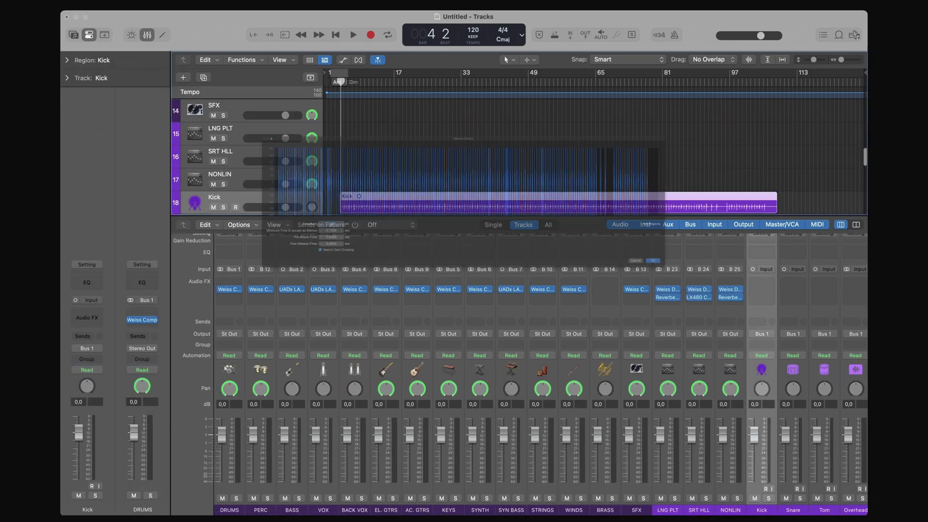
# - Remove silence from the drum regions, starting with Kick, using a -80 dB threshold, 0.25 s pre attack and 0.5 s post release
pyautogui.hotkey('ctrl', 'x')
pyautogui.click(200, 272)
pyautogui.write('0.25')
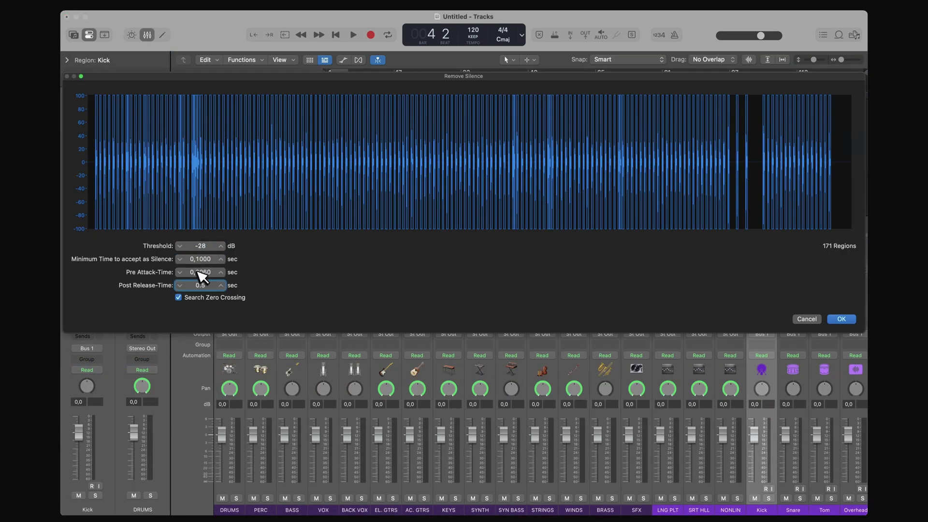
pyautogui.click(197, 245)
pyautogui.press('Return')
# - Remove silence from the remaining regions, Bass DI through Lead vocal, with a -80 dB threshold
pyautogui.press('Return')
pyautogui.press('Return')
pyautogui.press('Down')
pyautogui.press('Down')
pyautogui.press('Down')
pyautogui.press('Down')
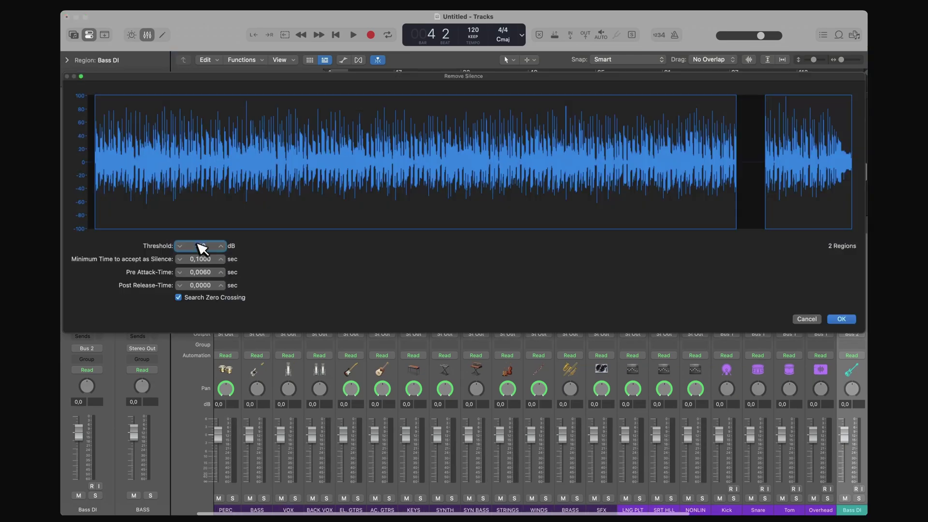
pyautogui.press('Return')
pyautogui.press('Down')
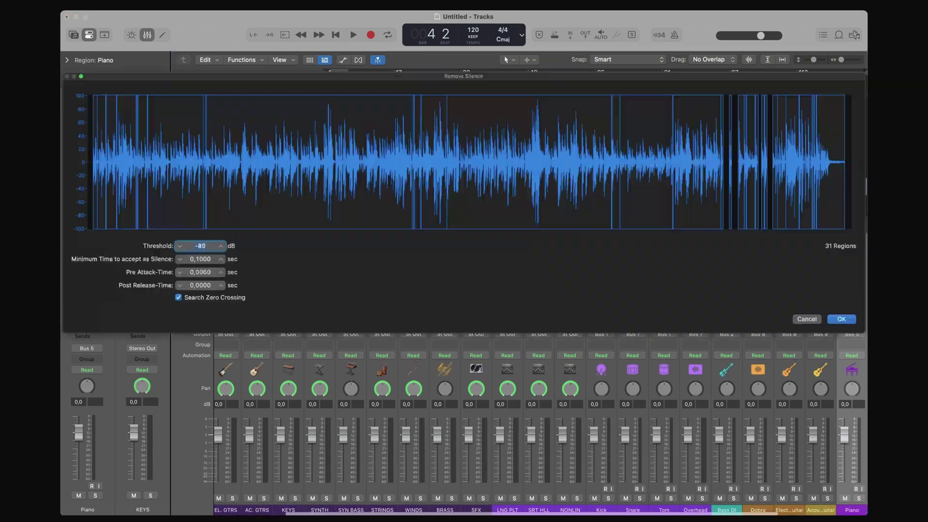
pyautogui.press('Return')
pyautogui.press('Down')
pyautogui.press('Return')
pyautogui.press('Down')
pyautogui.press('Return')
pyautogui.press('Down')
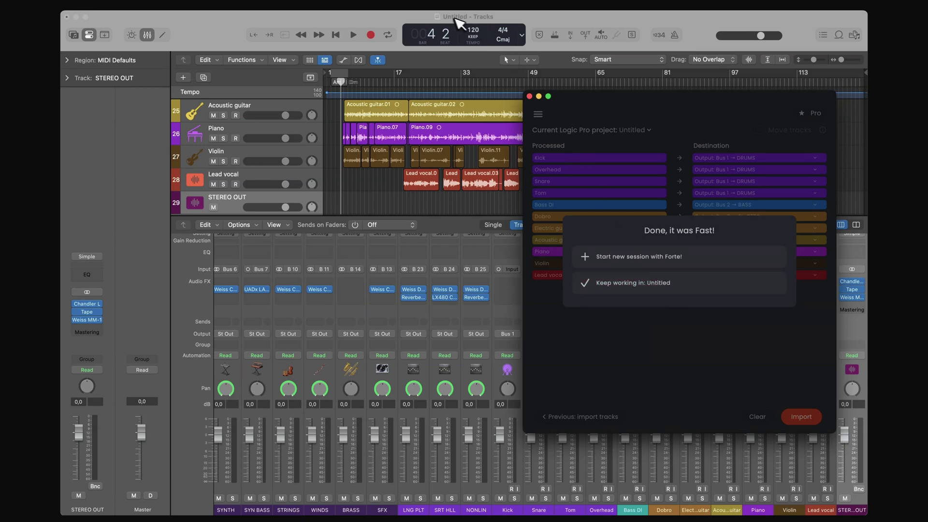
# - Keep working in the Untitled project after the Forte processing and review the silence-stripped tracks in the arrangement
pyautogui.click(619, 287)
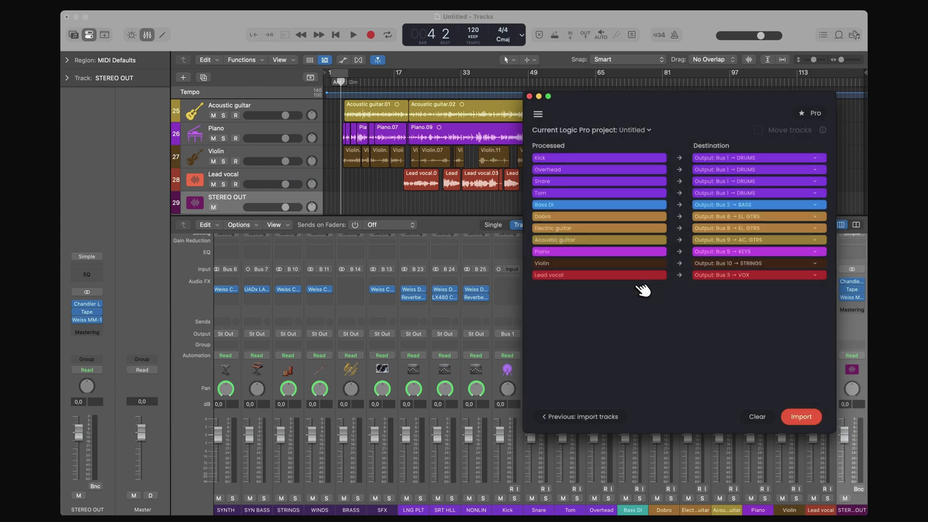
pyautogui.click(786, 414)
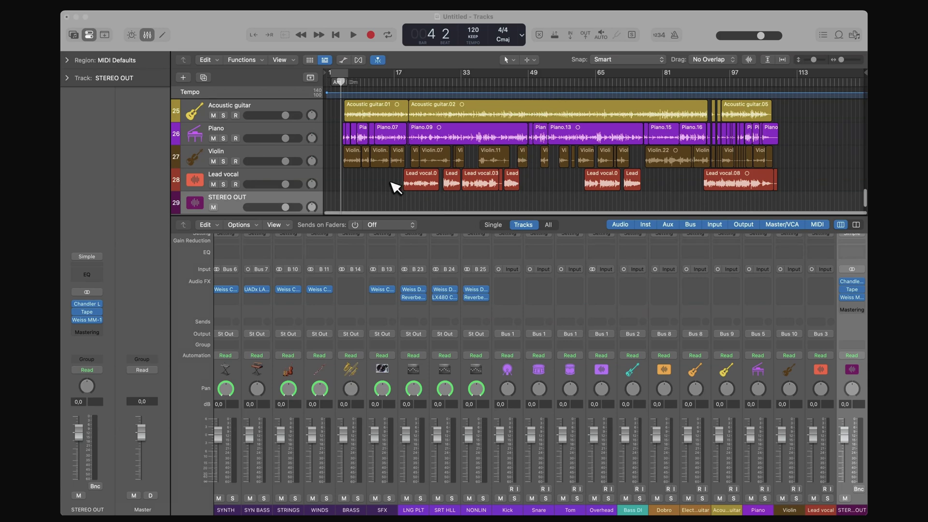
pyautogui.scroll(-2, 390, 182)
pyautogui.scroll(3, 394, 186)
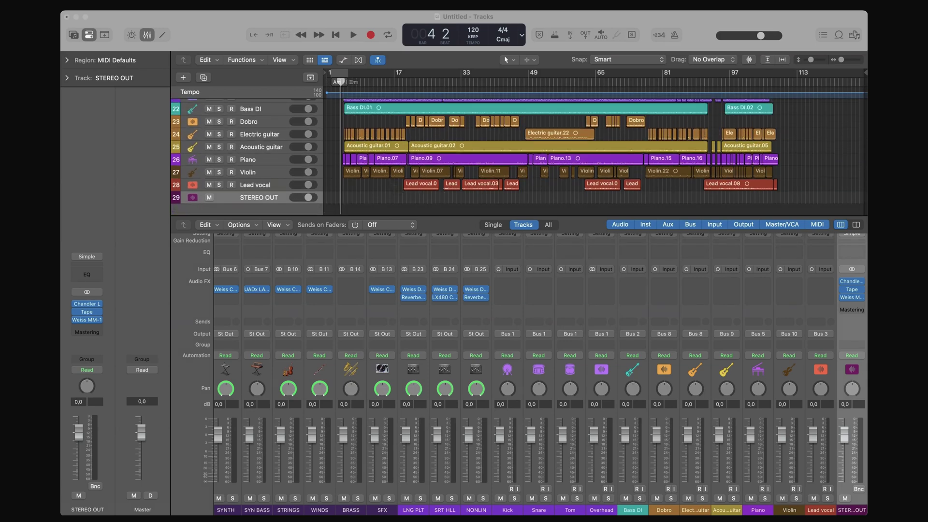
pyautogui.scroll(1, 491, 166)
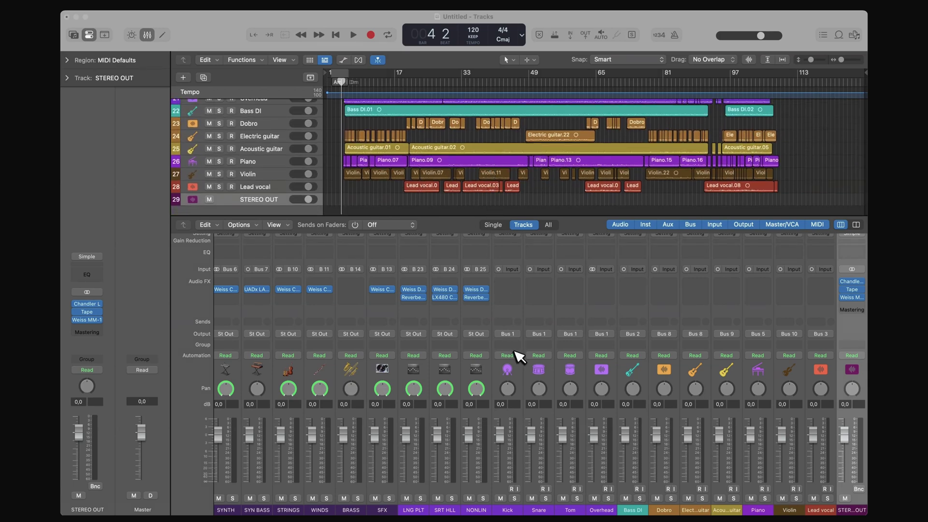
# - Check the output routing of the Dobro and Electric guitar channels and view the Weiss compressor on the EL. GTRS bus
pyautogui.click(669, 508)
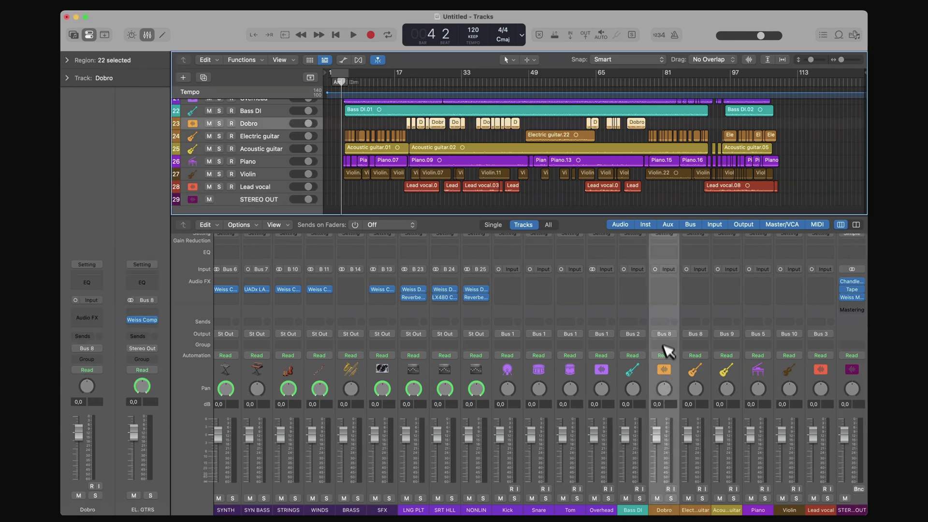
pyautogui.click(696, 508)
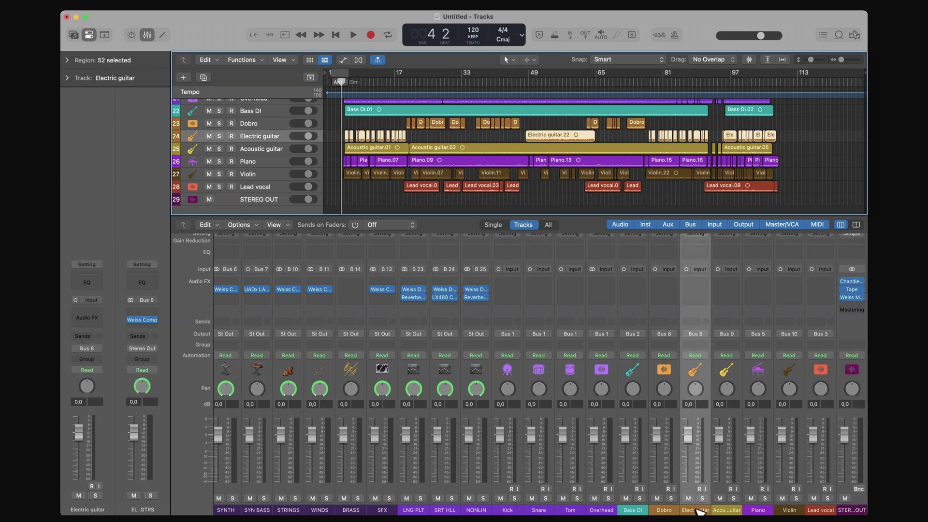
pyautogui.doubleClick(698, 335)
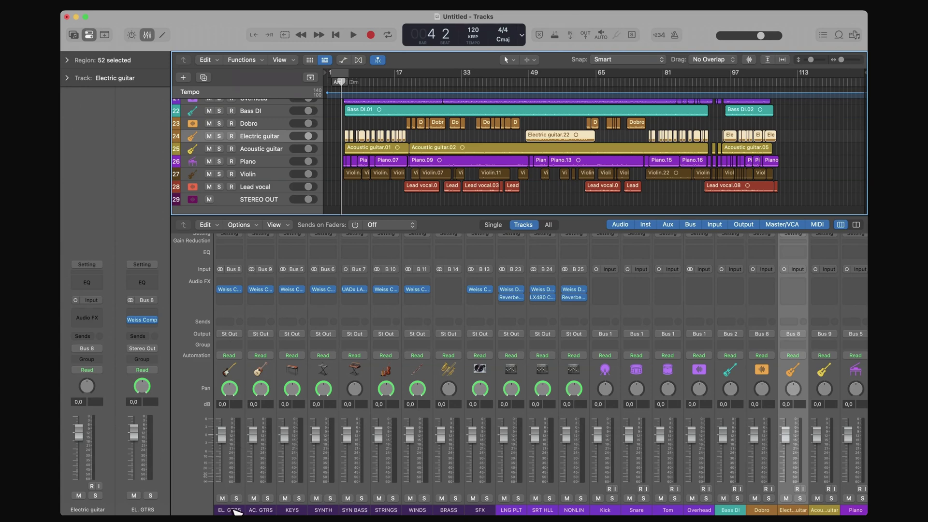
pyautogui.click(232, 290)
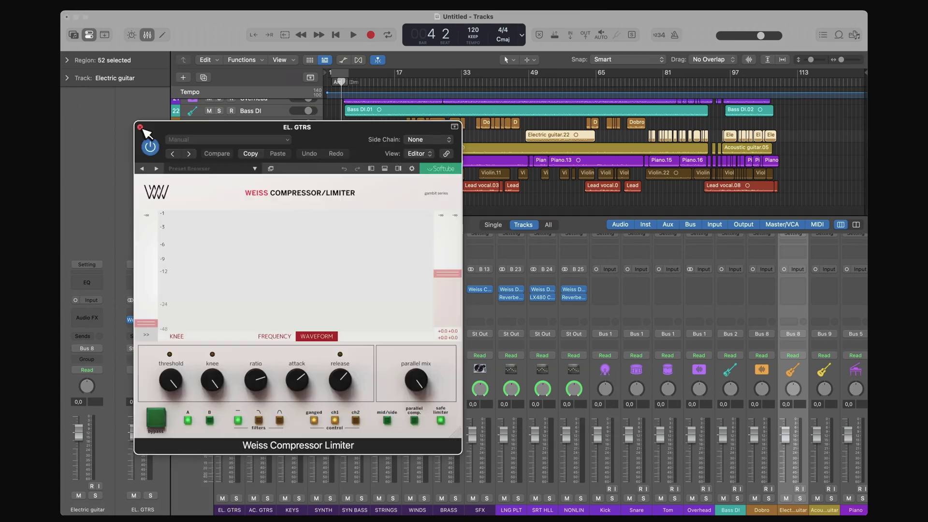
pyautogui.click(140, 127)
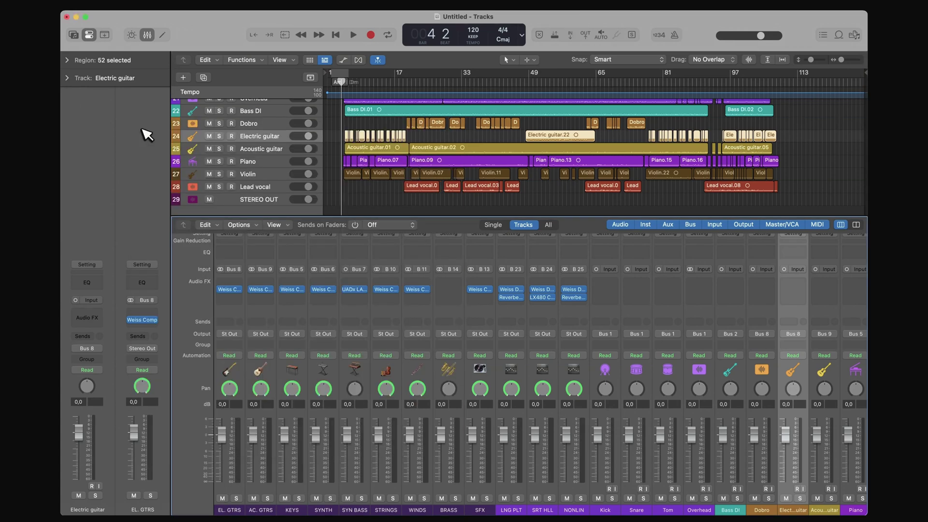
# - Check the Lead vocal channel's output routing and view the UADx LA-2A compressor on the VOX bus
pyautogui.hscroll(5, 582, 420)
pyautogui.scroll(1, 586, 417)
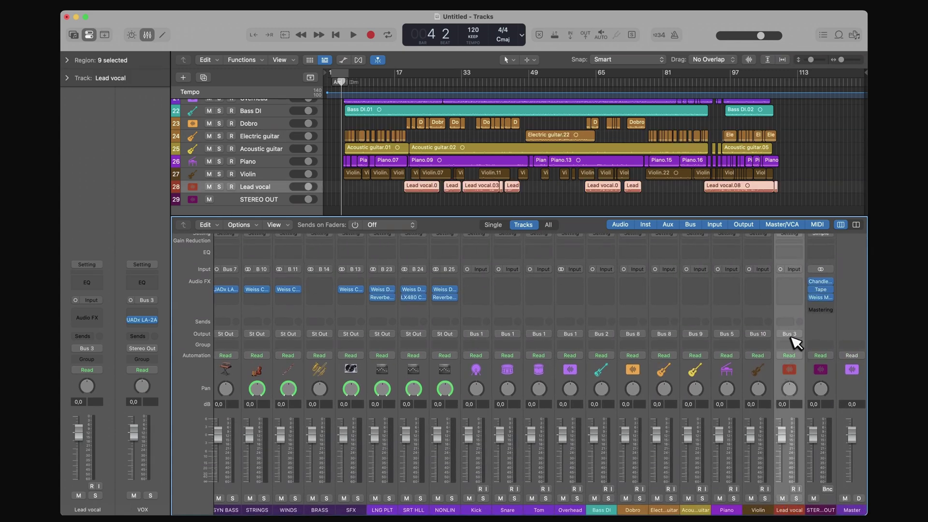
pyautogui.hscroll(-5, 794, 339)
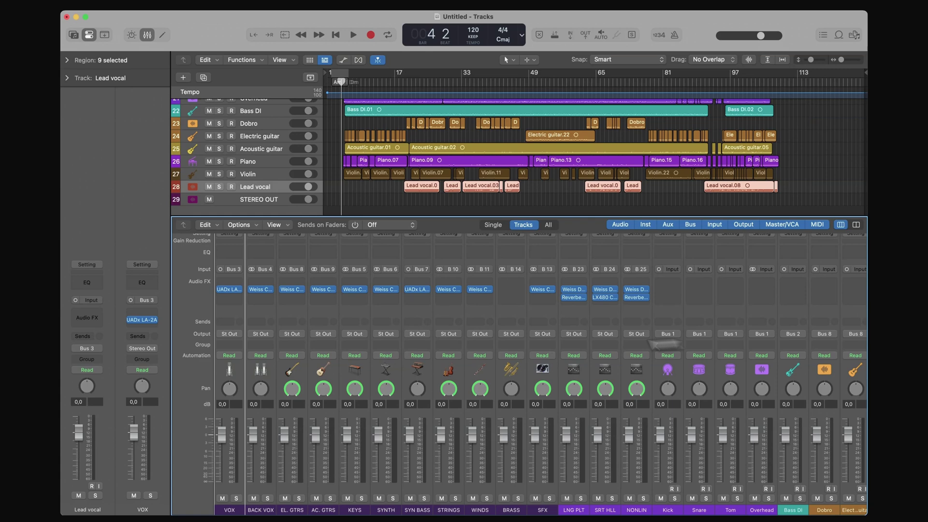
pyautogui.click(231, 289)
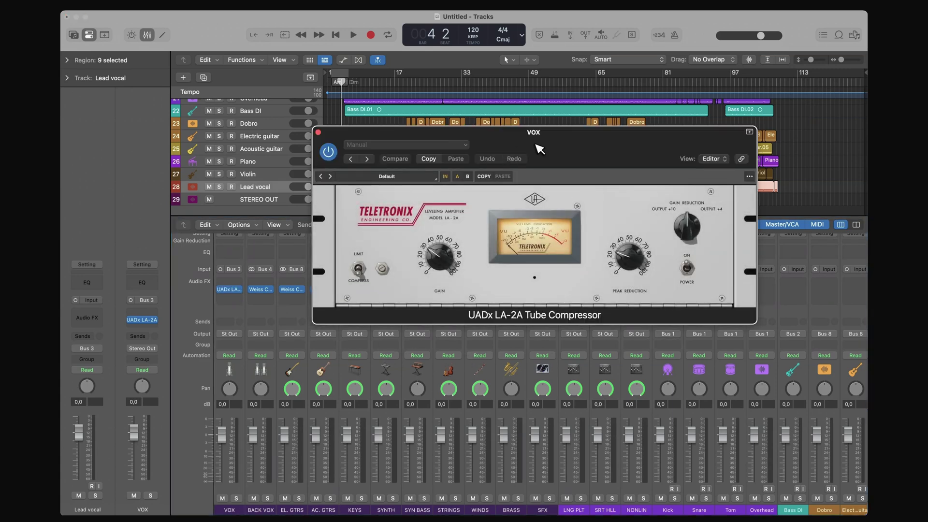
pyautogui.moveTo(539, 148); pyautogui.dragTo(480, 180)
pyautogui.click(258, 162)
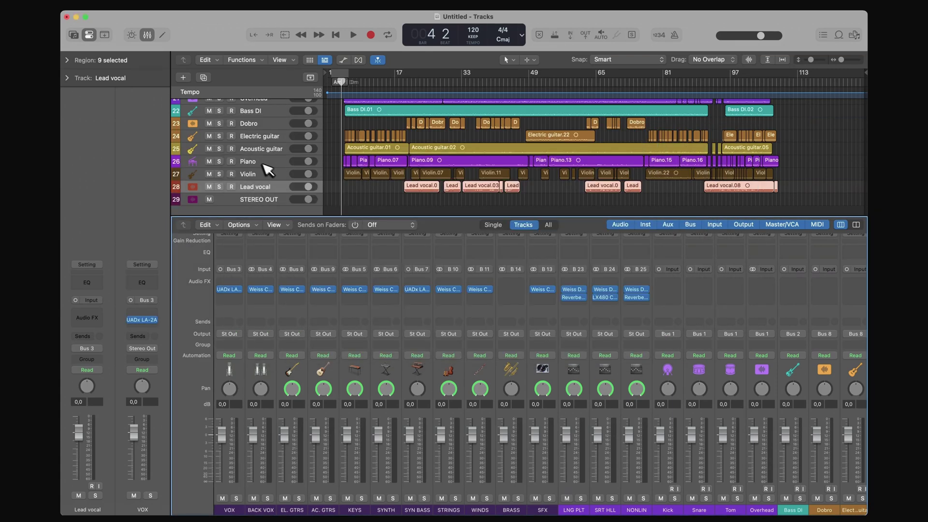
# - Examine the plug-in chain on the STEREO OUT channel, starting with the Chandler Limited Zener plug-in
pyautogui.hscroll(5, 474, 367)
pyautogui.scroll(1, 479, 368)
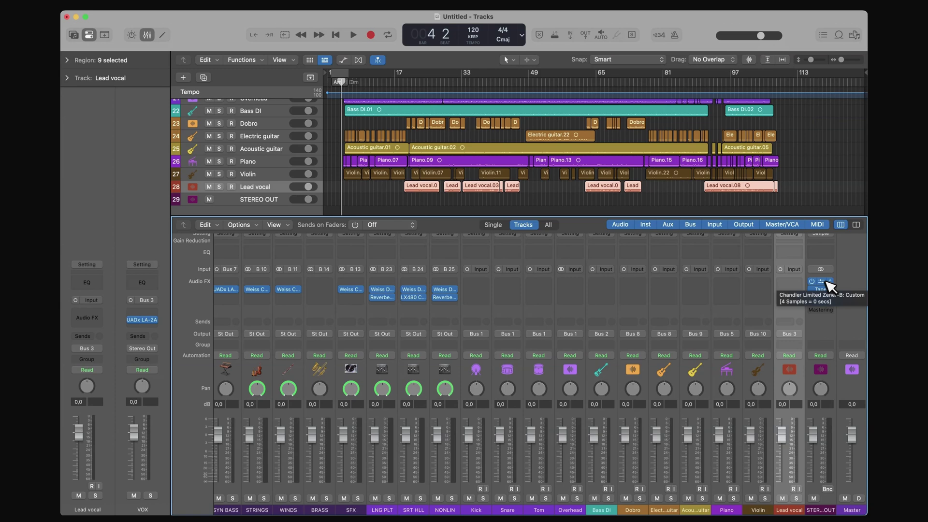